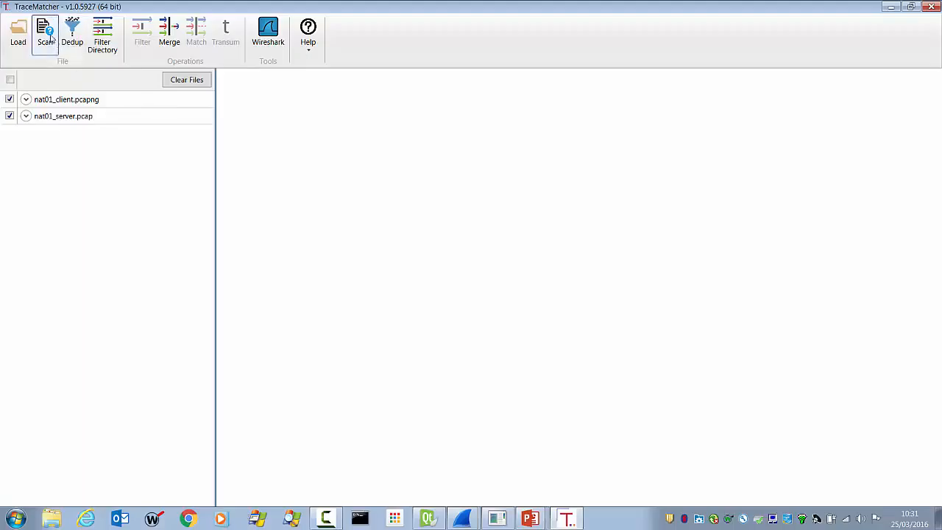
- Scan both loaded trace files with the scan filter left open to any address, port and protocol, and start the Match operation
left_click(47, 35)
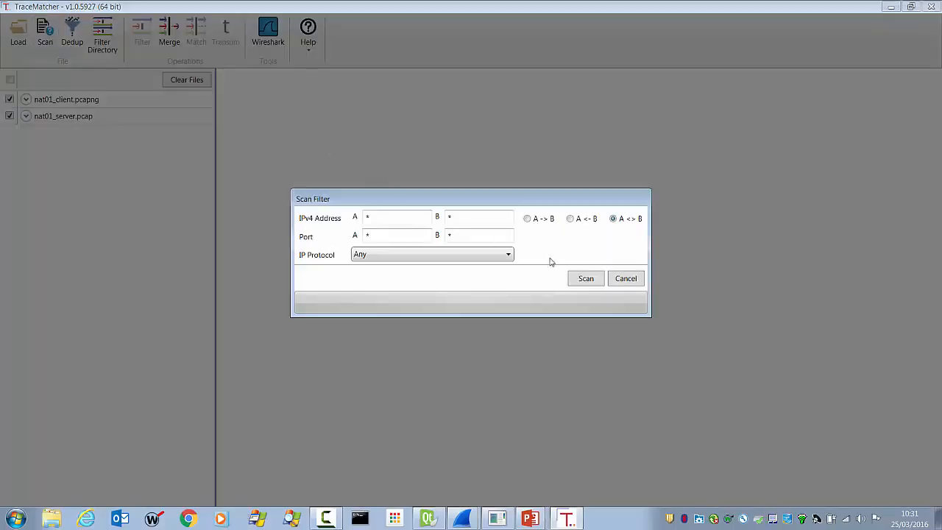
left_click(588, 280)
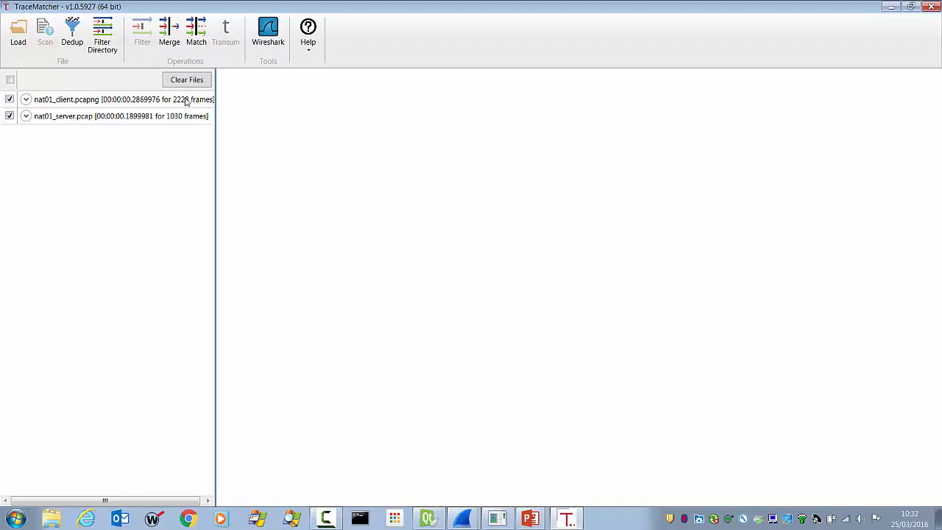
left_click(197, 38)
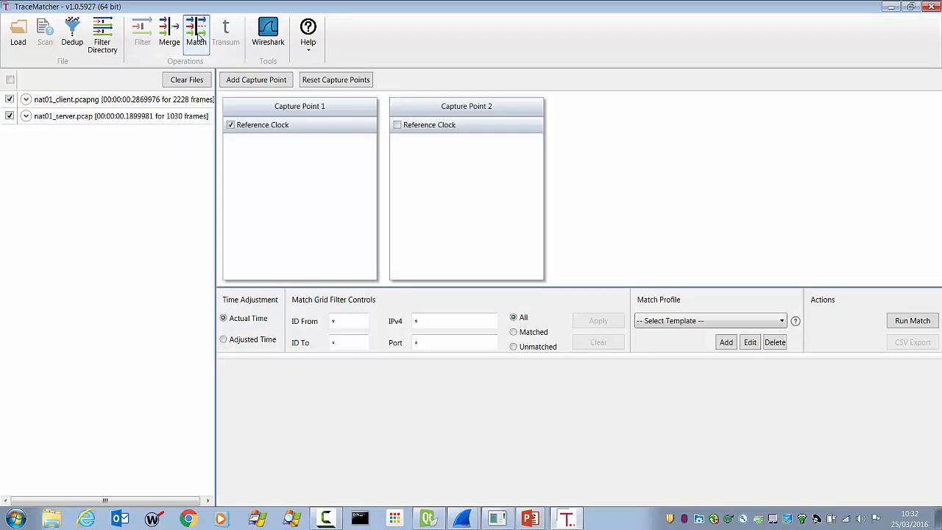
- Assign nat01_client.pcapng to Capture Point 1 and nat01_server.pcap to Capture Point 2
left_click_drag(80, 101, 248, 159)
left_click_drag(375, 159, 460, 174)
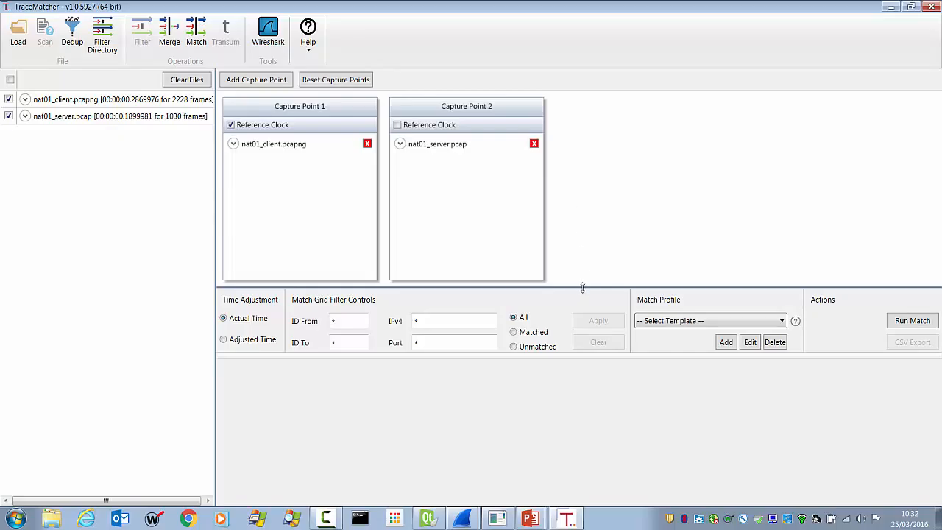
- Shrink the capture point area to enlarge the match grid, and choose the Double NAT and TSO match profile
left_click_drag(582, 287, 581, 177)
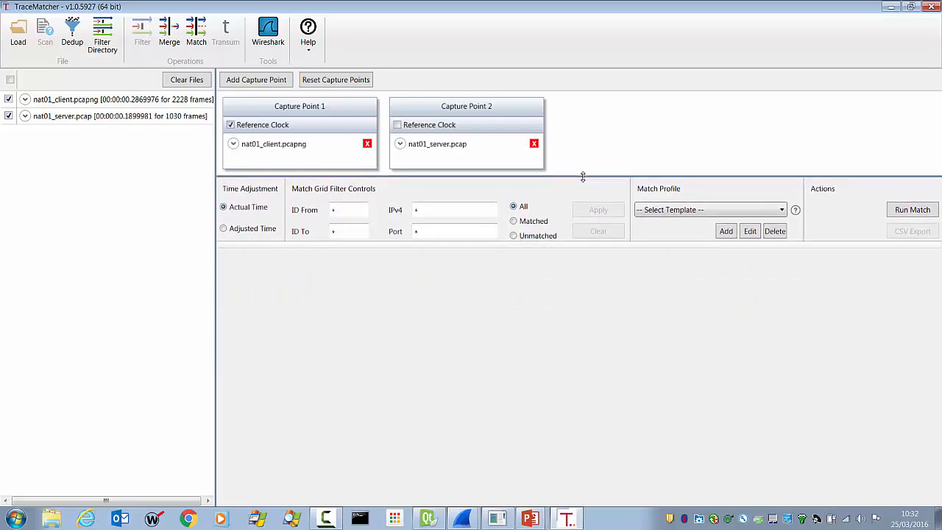
left_click(782, 211)
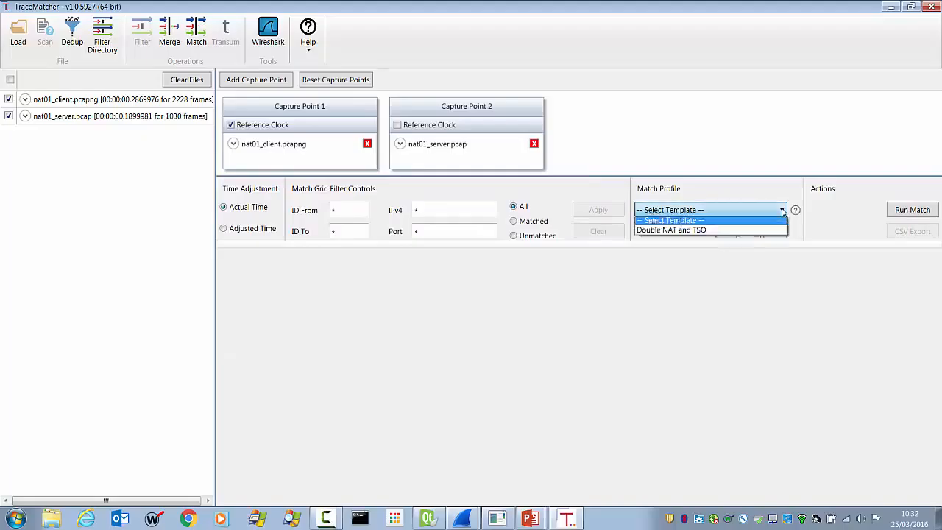
left_click(694, 229)
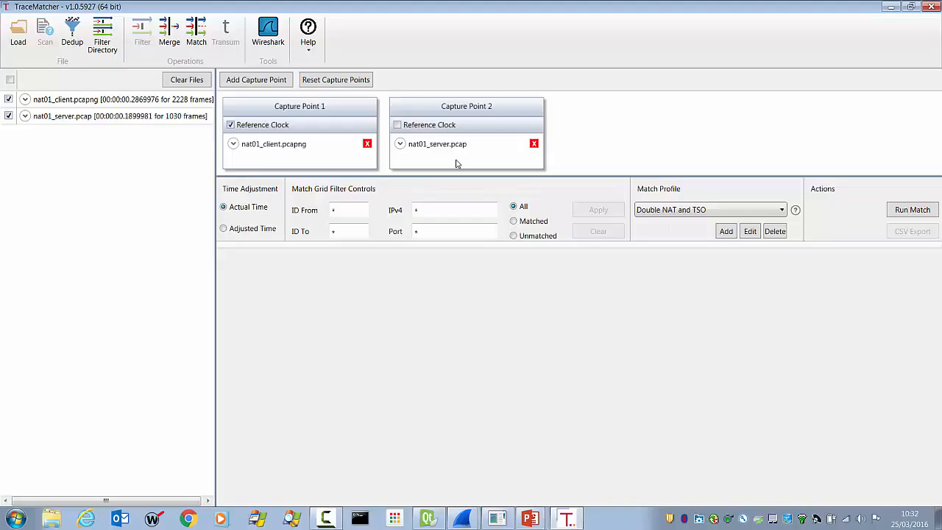
- Review the match scenario diagram in PowerPoint and the Double NAT and TSO profile's criteria in TraceMatcher, leaving the profile unedited
key("alt+Tab")
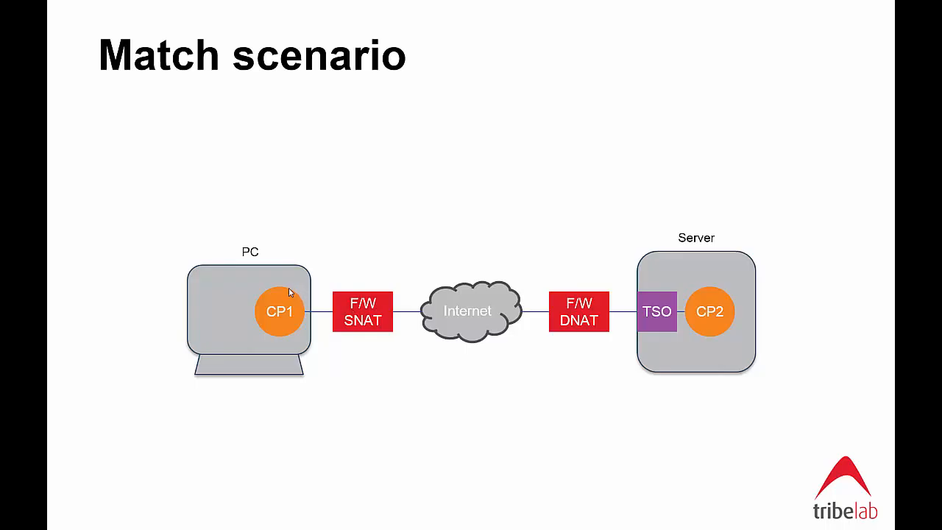
key("alt+Tab")
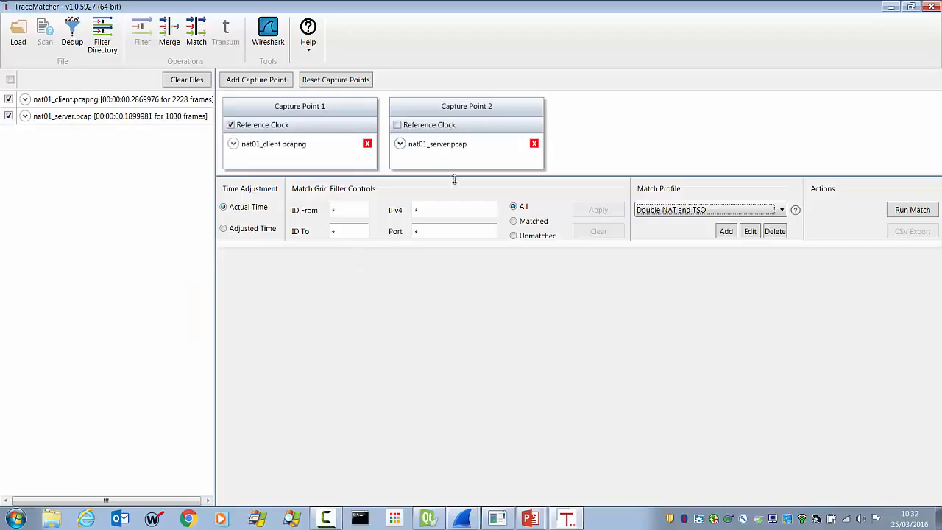
left_click(743, 235)
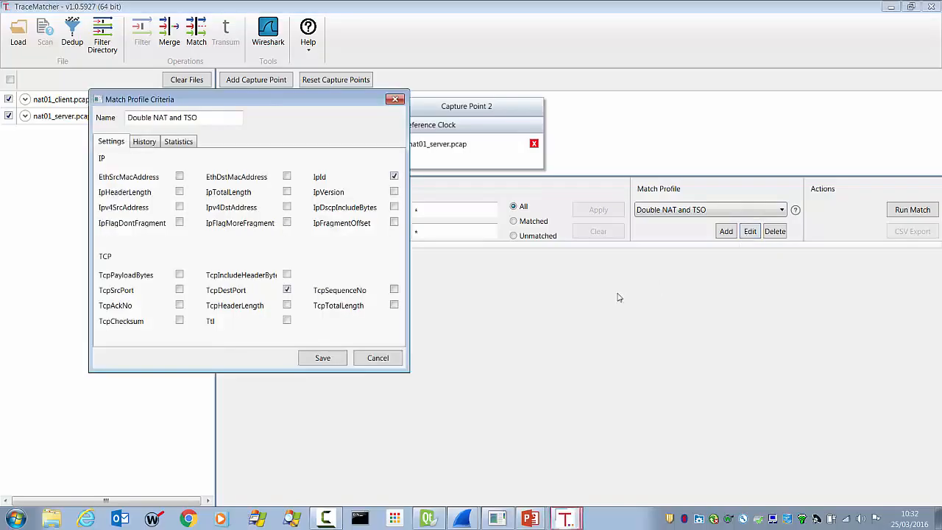
left_click(379, 358)
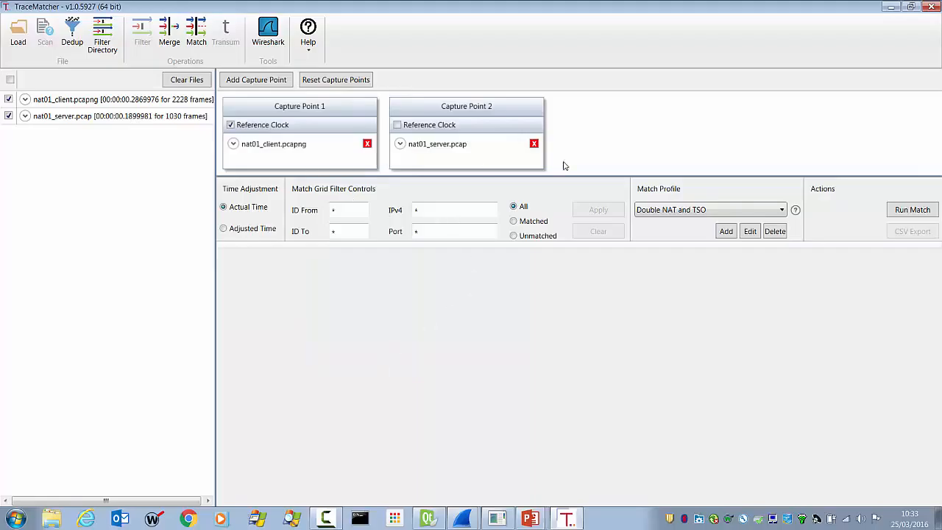
- Run the match on the two capture points and close the match summary after reading it
left_click(905, 212)
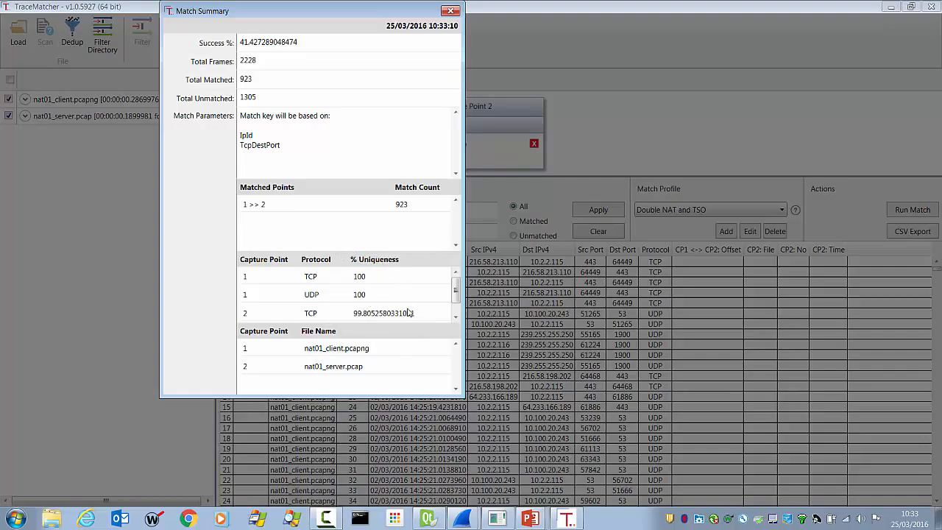
left_click(451, 11)
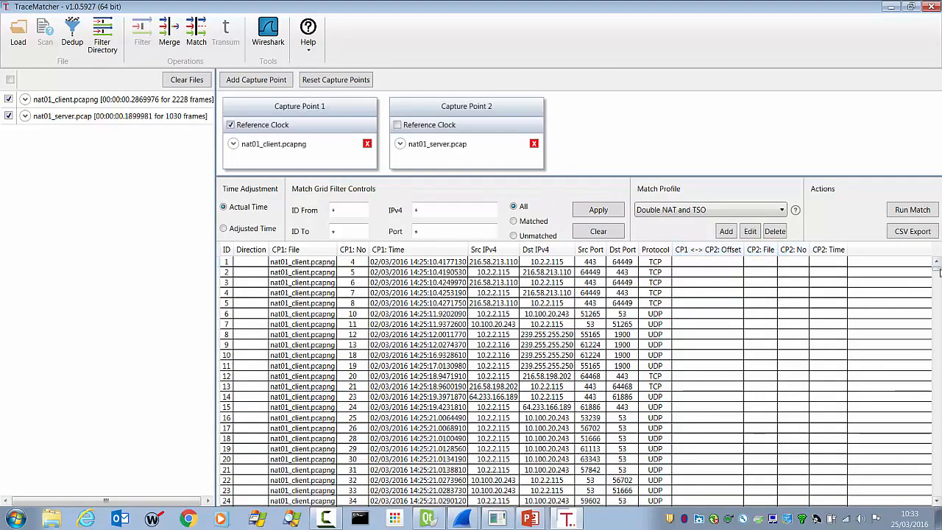
- Examine the match grid for matched client and server frames, unmatched frames and their source and destination addresses
mouse_move(938, 272)
left_mouse_down()
mouse_move(936, 289)
mouse_move(936, 279)
left_mouse_up()
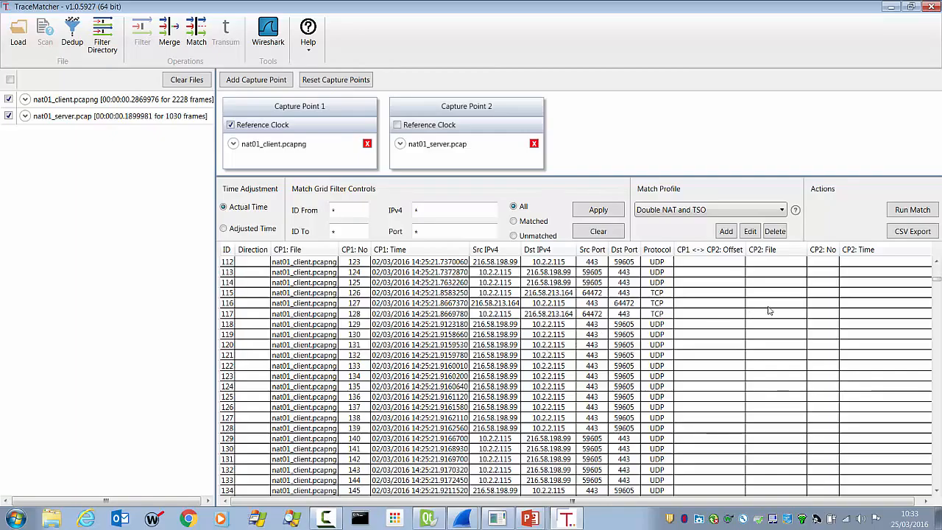
left_click_drag(937, 282, 938, 302)
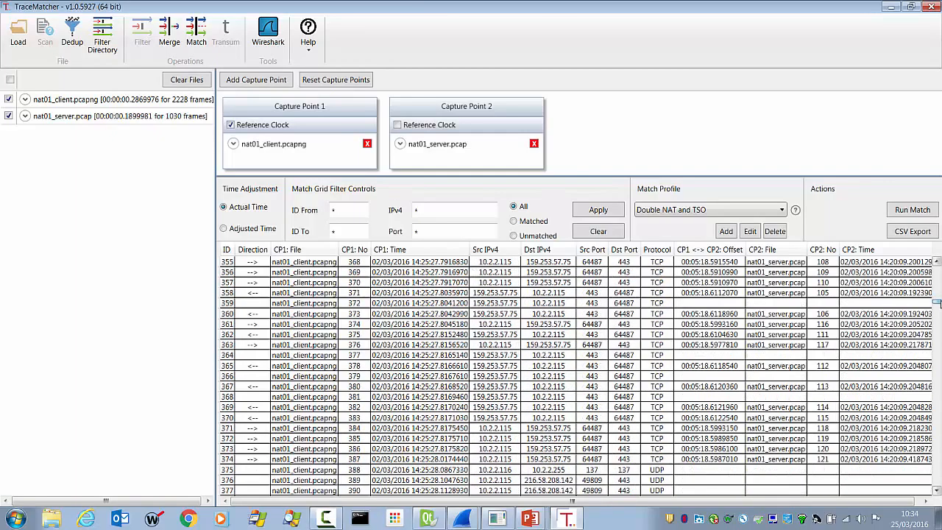
left_click(499, 356)
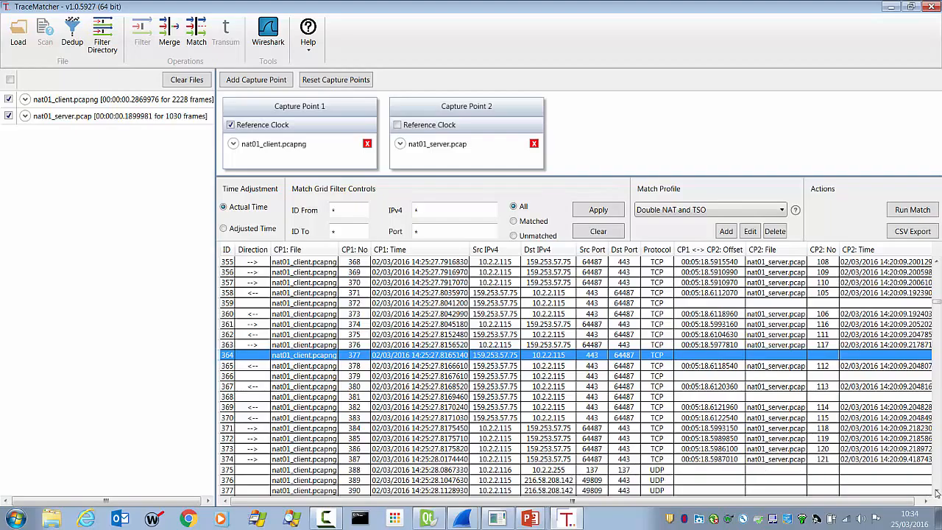
scroll(655, 449, "down", 3)
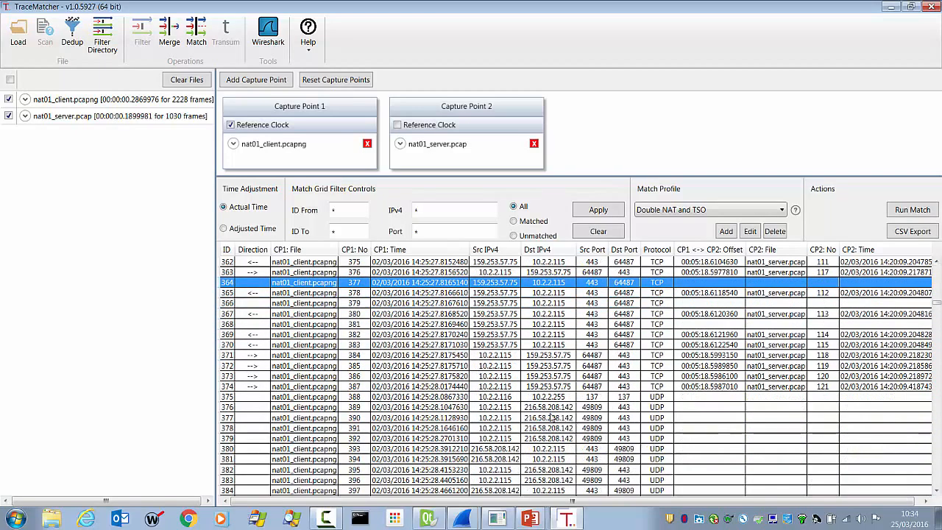
left_click(548, 410)
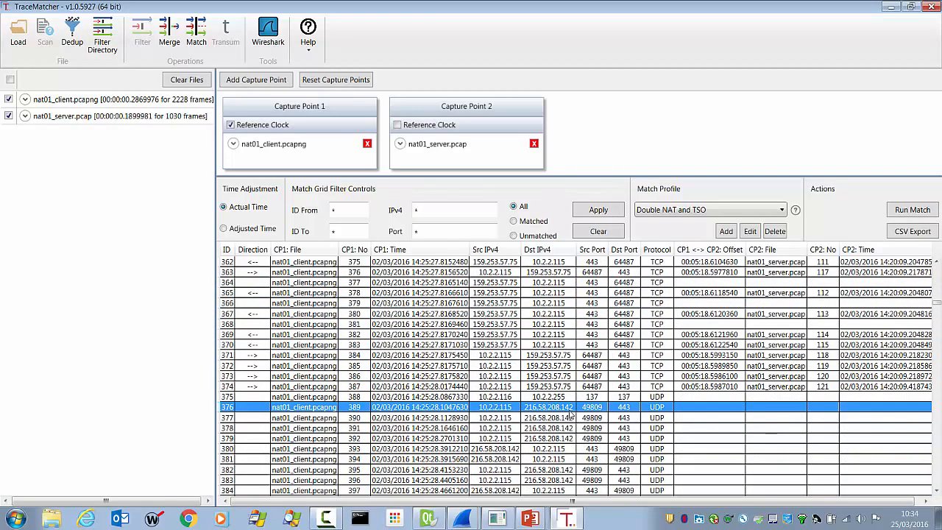
- Filter the match grid by IPv4 address 159.253.57.75, copied from the source address of row 364
left_click(488, 284)
left_click(484, 284)
left_click_drag(474, 283, 521, 289)
key("ctrl+c")
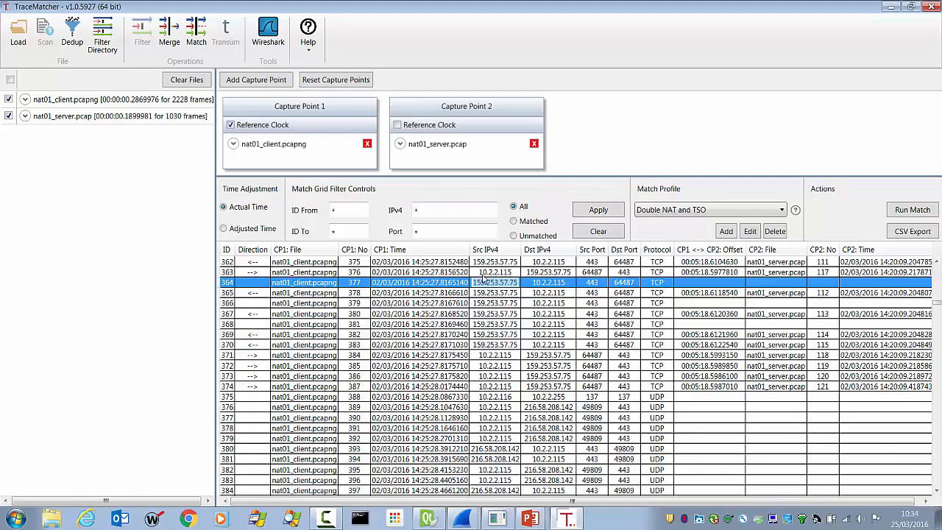
left_click(441, 211)
key("ctrl+v")
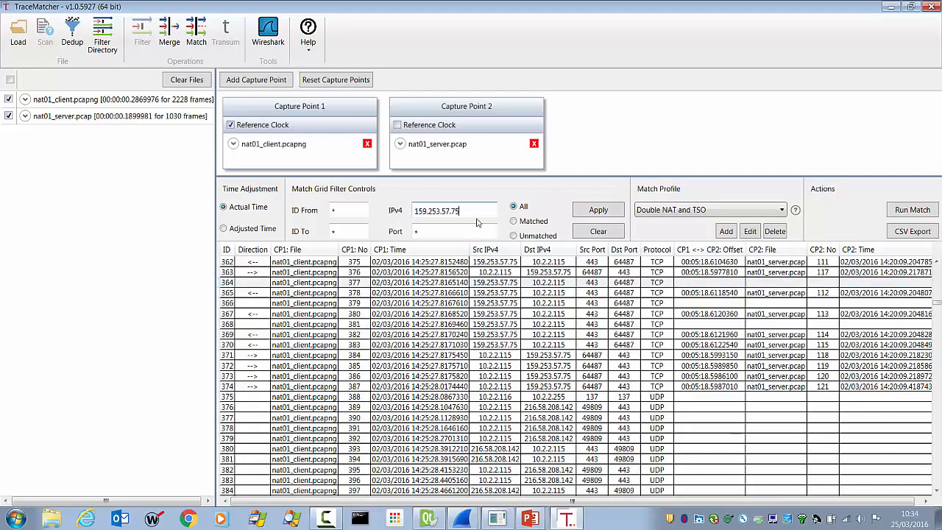
left_click(598, 210)
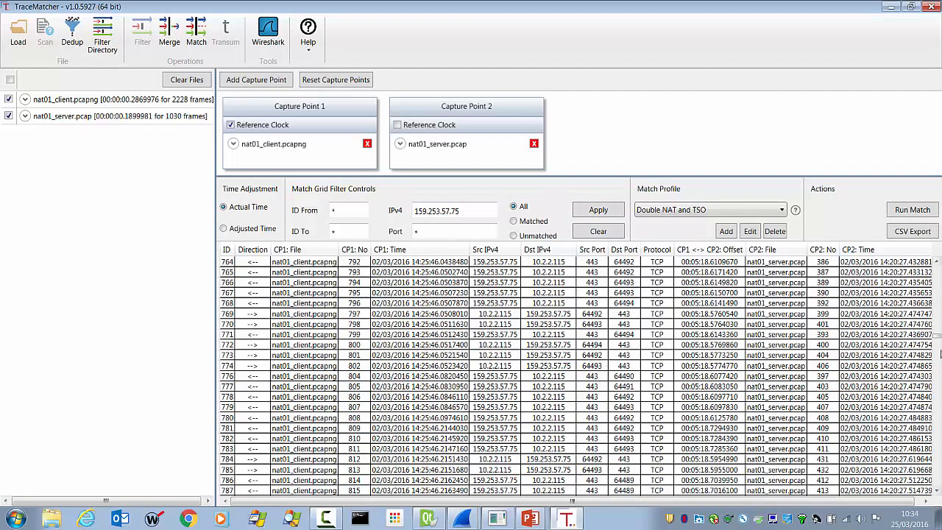
- Compare the capture point offsets and times under adjusted time, and return the grid to actual time
left_click_drag(938, 337, 938, 326)
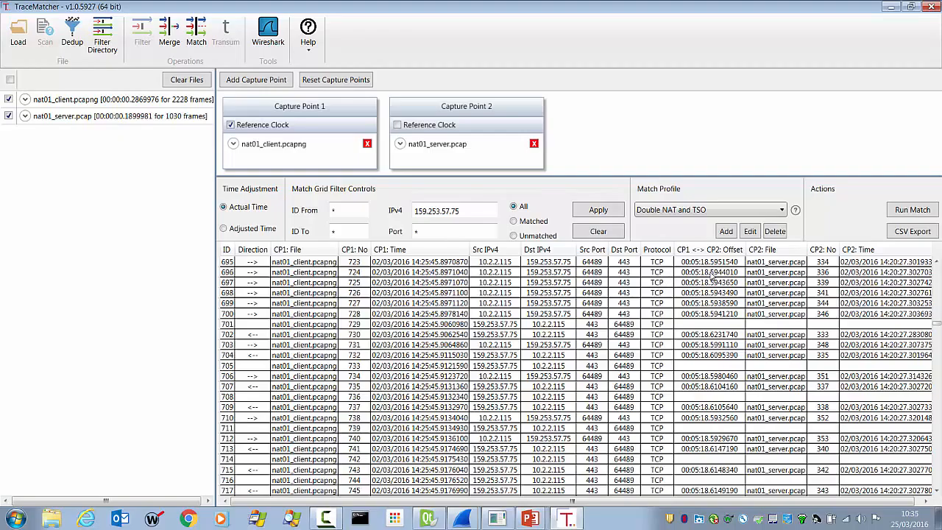
left_click(225, 229)
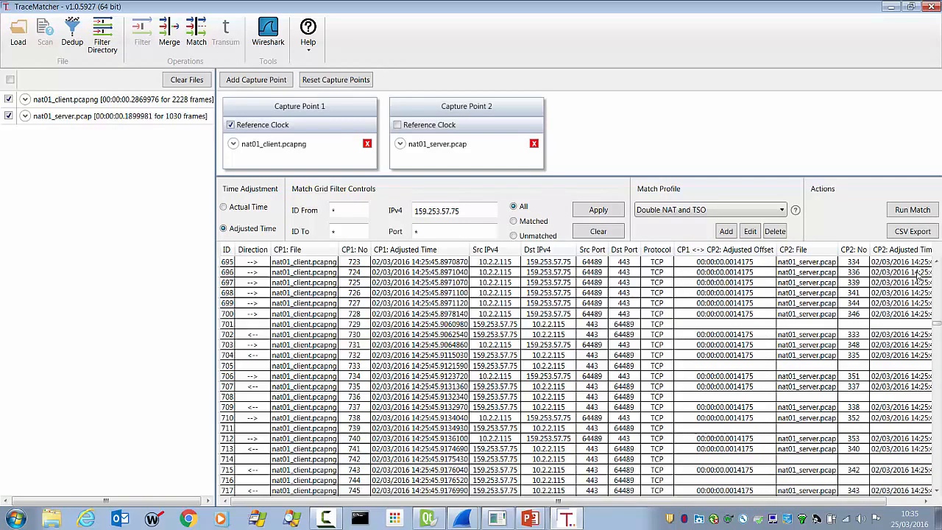
left_click(224, 208)
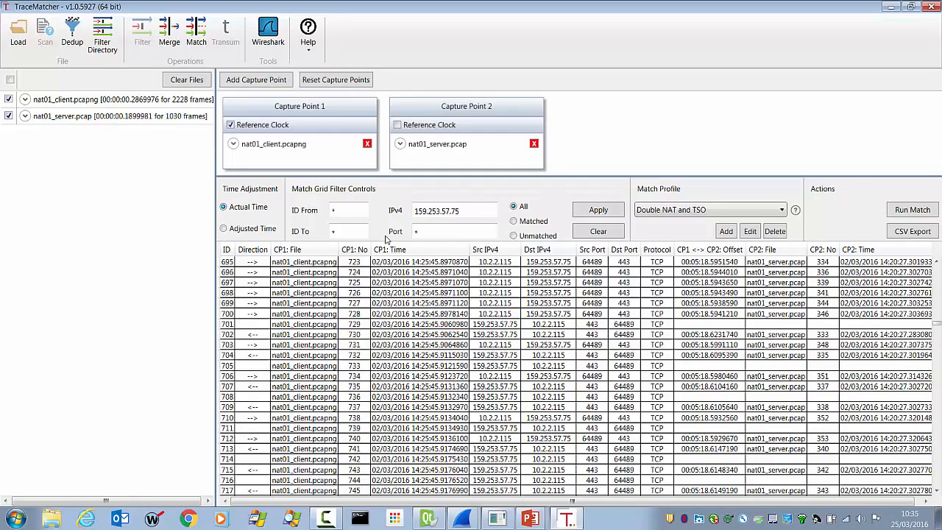
- Inspect unmatched client frame 729 from row 701 in Wireshark, and close Wireshark
left_click(421, 323)
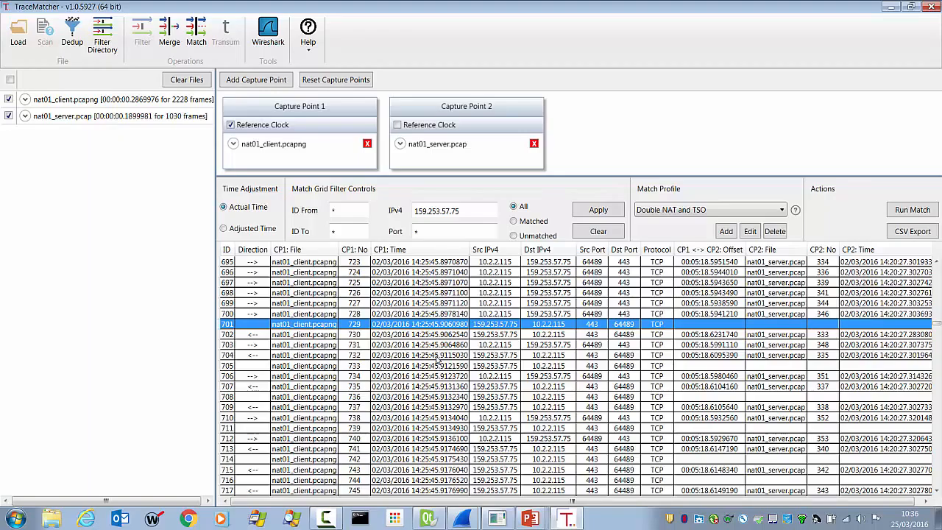
right_click(355, 326)
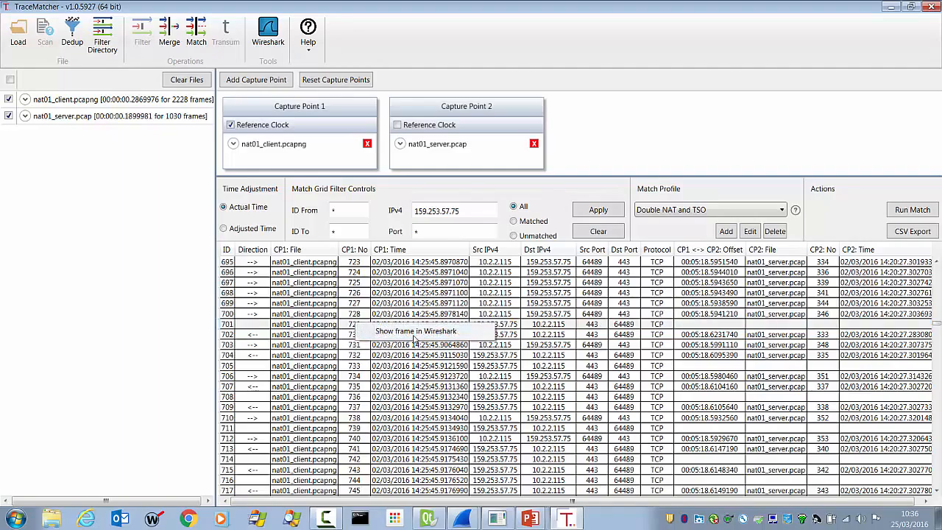
left_click(411, 332)
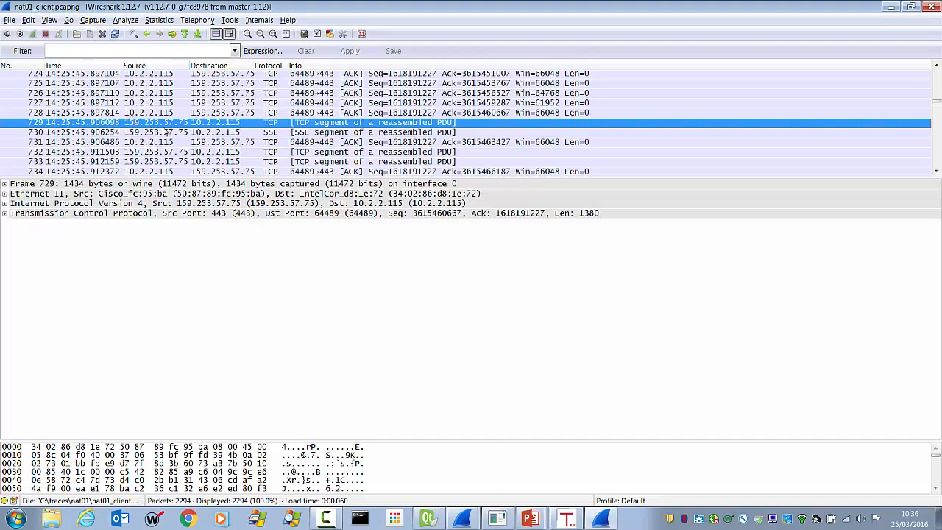
left_click(933, 6)
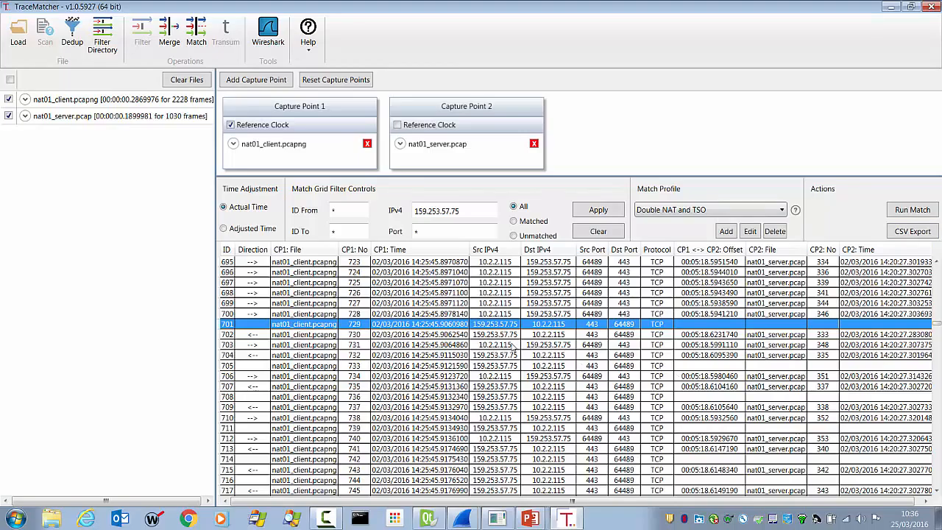
- Hide the CP1: Time, CP1 <-> CP2: Offset and CP2: Time columns in the match grid
right_click(424, 254)
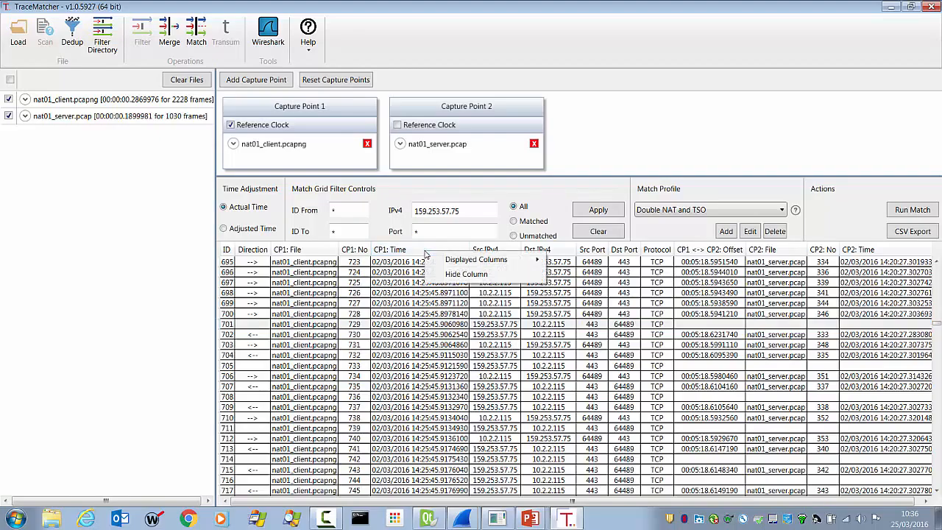
left_click(470, 274)
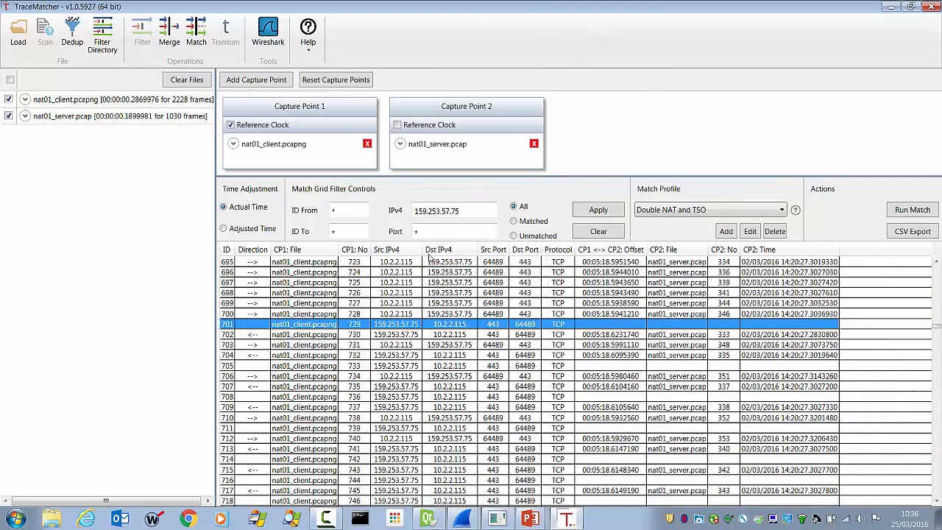
right_click(614, 253)
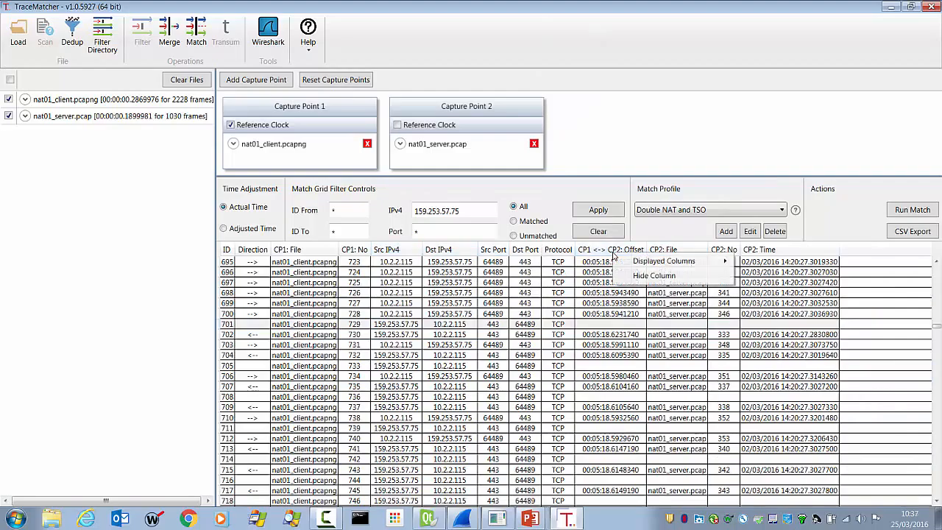
left_click(656, 278)
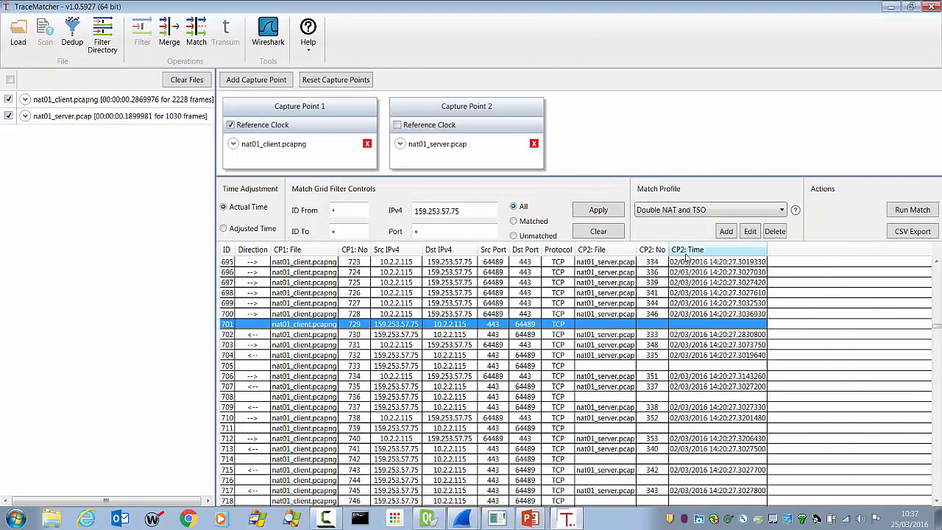
right_click(685, 254)
left_click(719, 281)
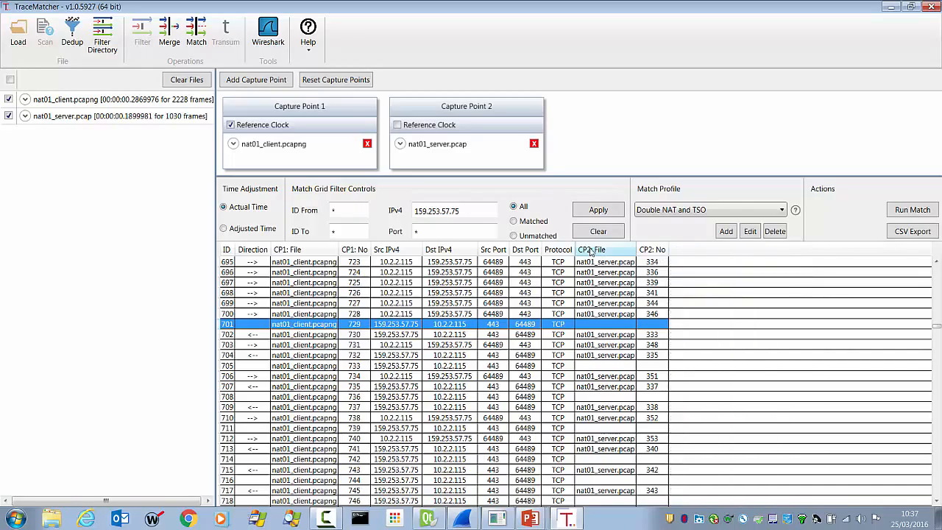
- Redisplay the CP1: Time column in the match grid
right_click(398, 253)
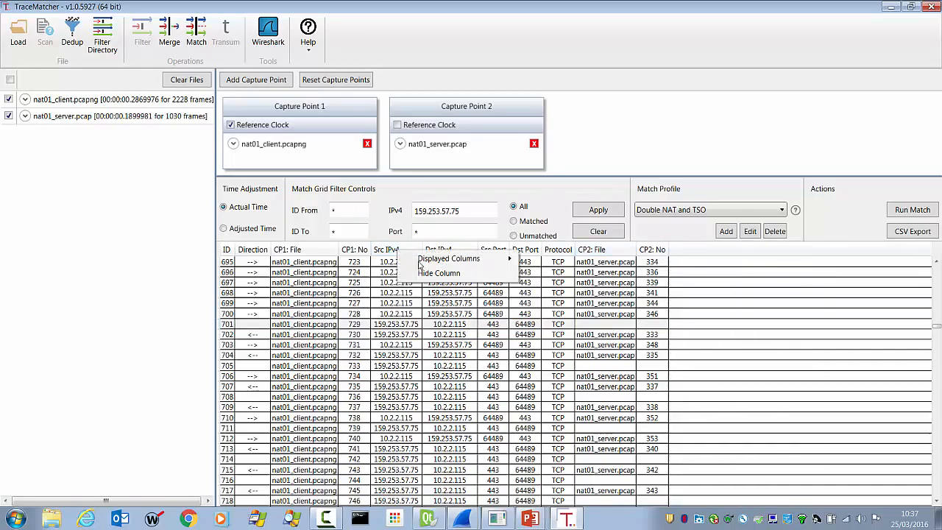
mouse_move(438, 261)
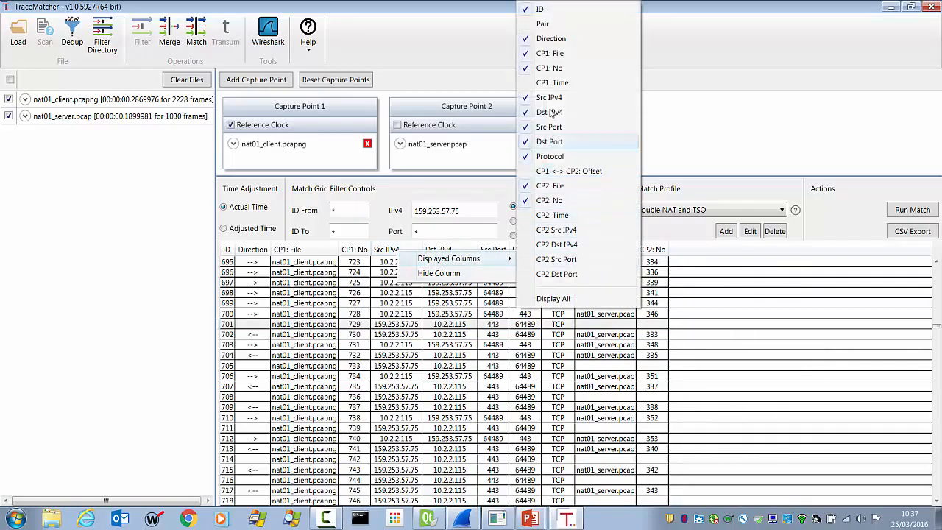
left_click(530, 85)
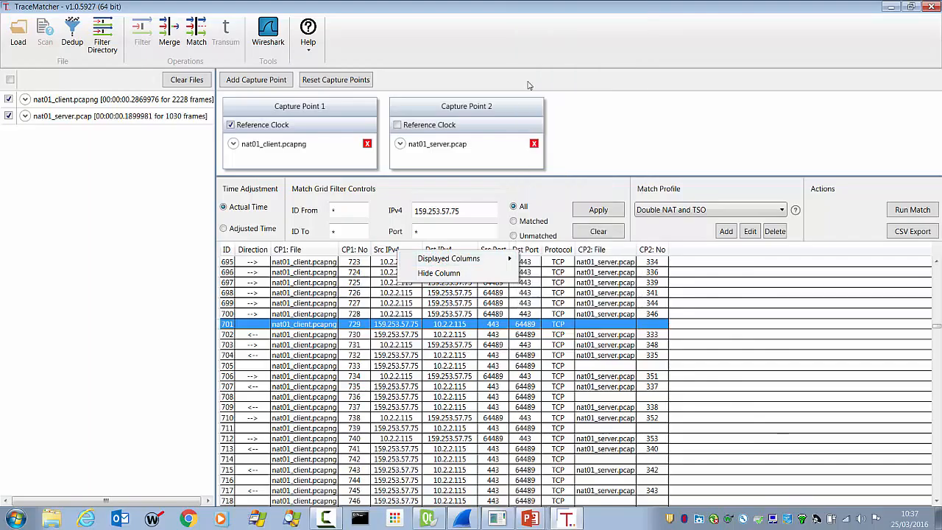